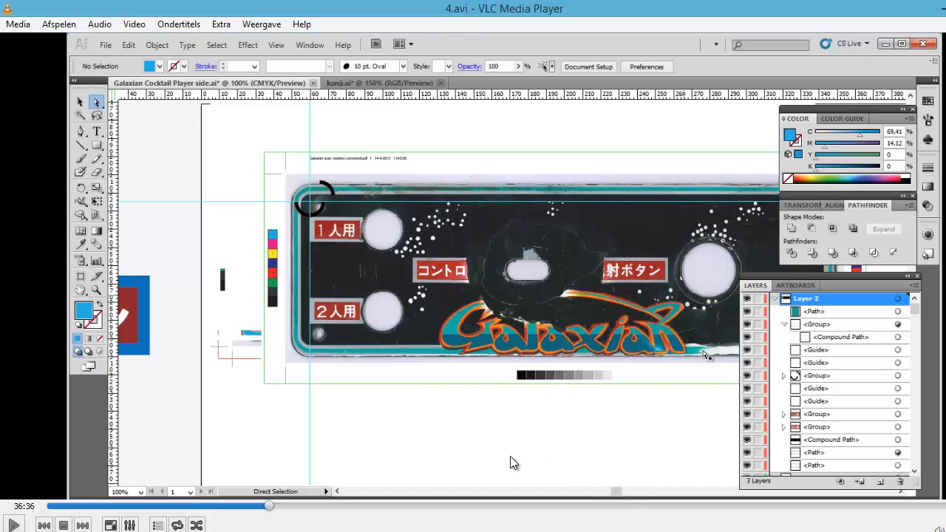
# Resume playback of the 4.avi design recording and increase its playback speed
pyautogui.press('space')
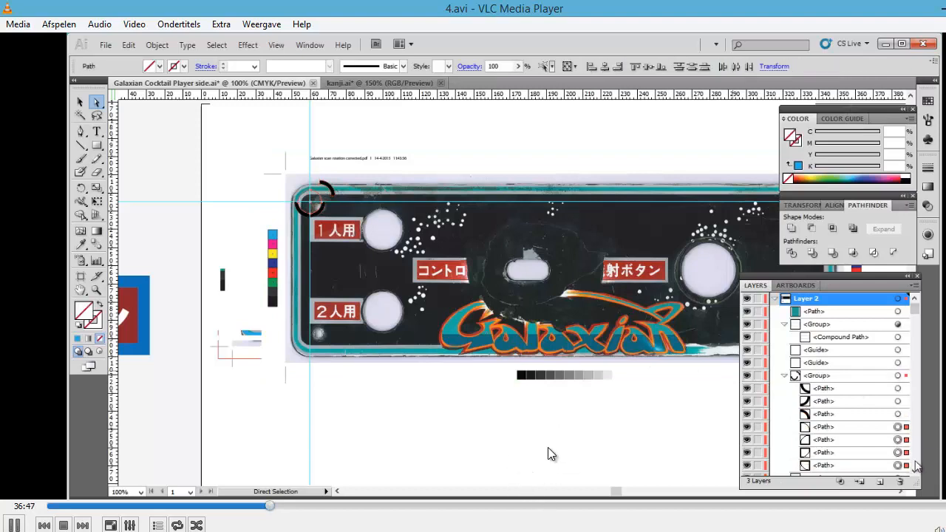
pyautogui.press('+')
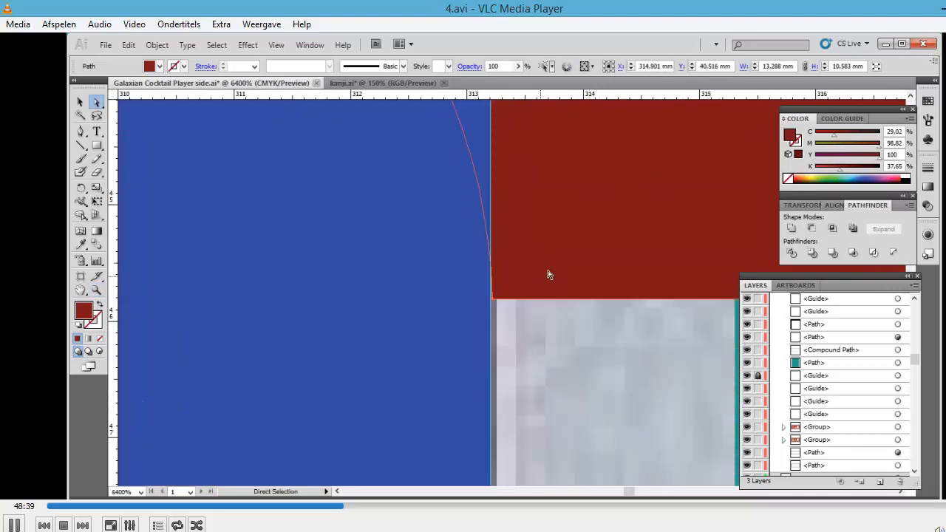
# Align the dark red corner shape with the blue panel's edges, shifting it up about 0.24 mm, and deselect it
pyautogui.moveTo(548, 275); pyautogui.dragTo(558, 302)
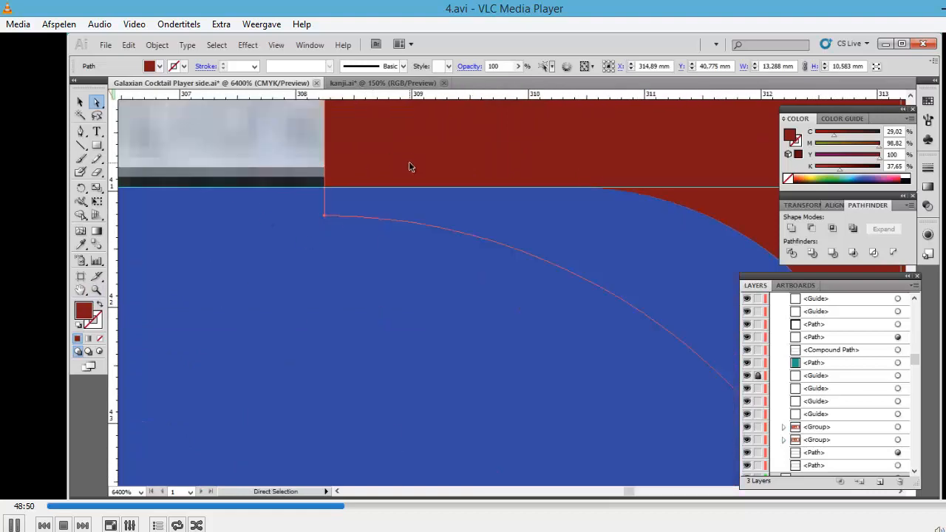
pyautogui.moveTo(411, 167); pyautogui.dragTo(410, 137)
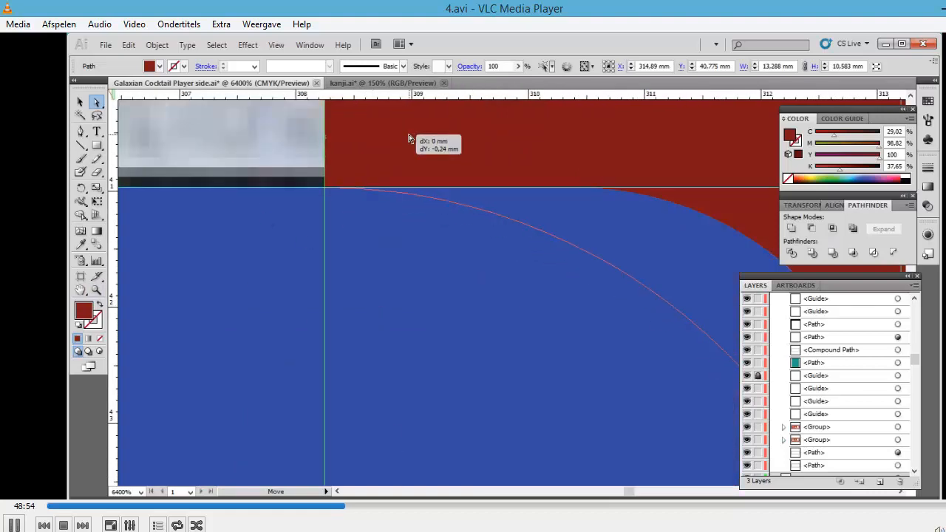
pyautogui.hotkey('ctrl', 'shift', 'a')
# Examine the blue panel's rounded upper corners against the aqua border, the guides and the scanned artwork
pyautogui.hotkey('ctrl', '-')
pyautogui.hotkey('ctrl', '-')
pyautogui.hotkey('ctrl', '-')
pyautogui.hotkey('ctrl', '-')
pyautogui.hotkey('ctrl', '-')
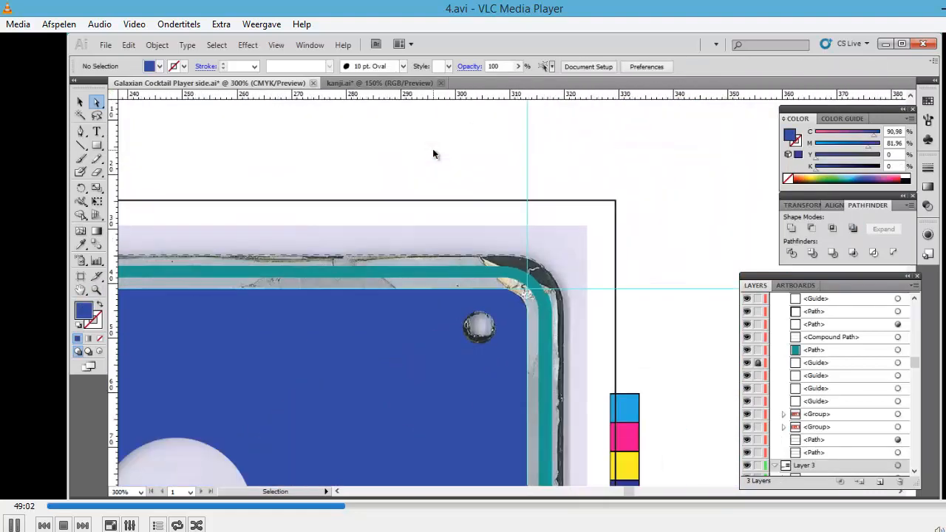
pyautogui.hotkey('ctrl', '-')
pyautogui.hotkey('ctrl', '-')
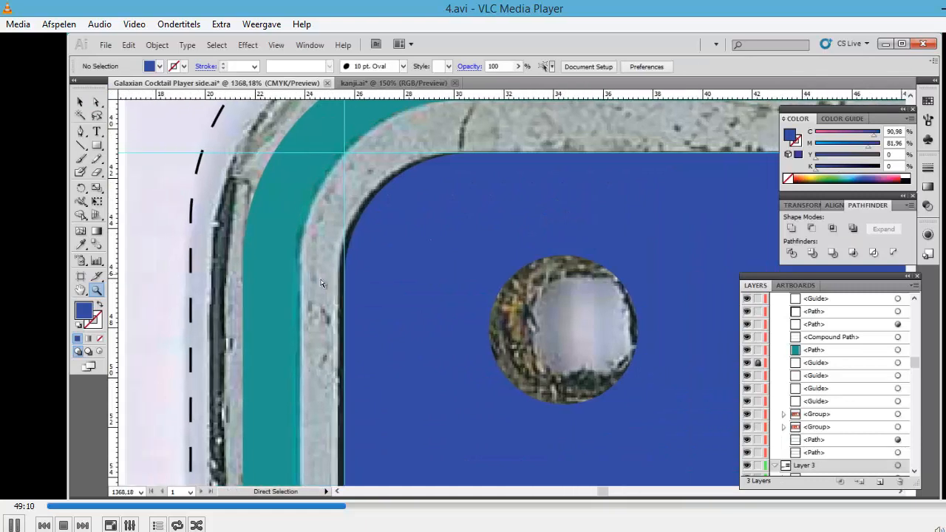
pyautogui.hotkey('ctrl', '-')
pyautogui.hotkey('ctrl', '-')
pyautogui.hotkey('ctrl', '-')
pyautogui.hotkey('ctrl', '-')
pyautogui.hotkey('ctrl', '-')
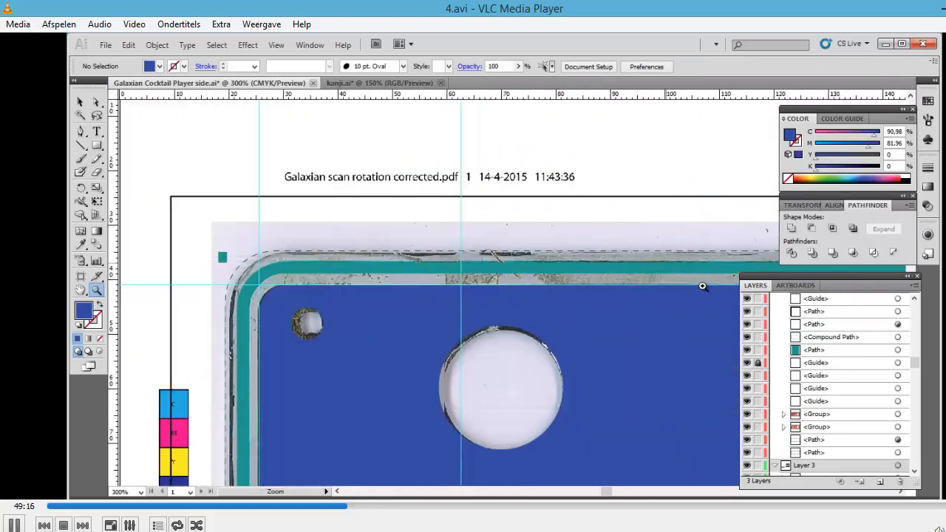
# Delete the unfilled, unstroked 4.5 × 4.5 mm path from the artwork
pyautogui.keyDown('ctrl'); pyautogui.click(669, 315); pyautogui.keyUp('ctrl')
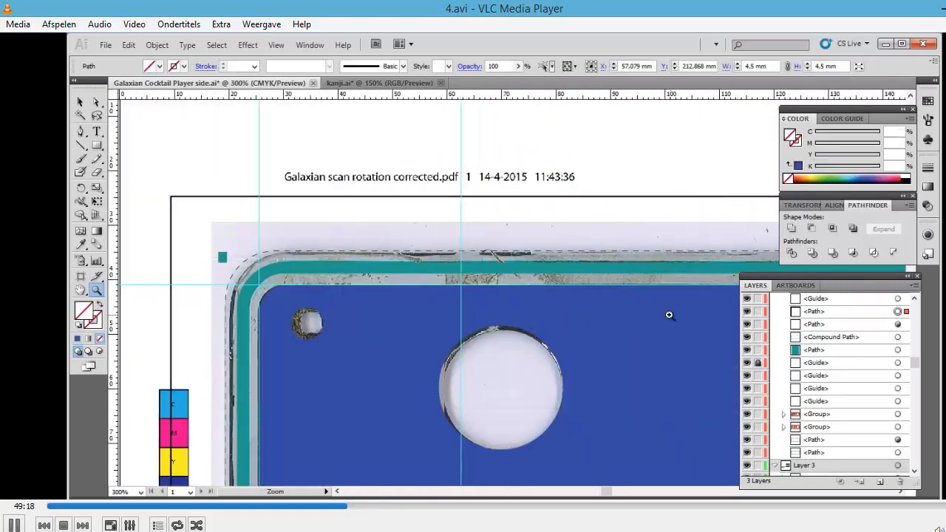
pyautogui.hotkey('ctrl', 'shift', 'a')
pyautogui.hotkey('ctrl', '-')
pyautogui.hotkey('ctrl', '-')
pyautogui.hotkey('ctrl', '-')
pyautogui.hotkey('ctrl', '-')
pyautogui.hotkey('ctrl', '+')
pyautogui.scroll(-10, 517, 310)
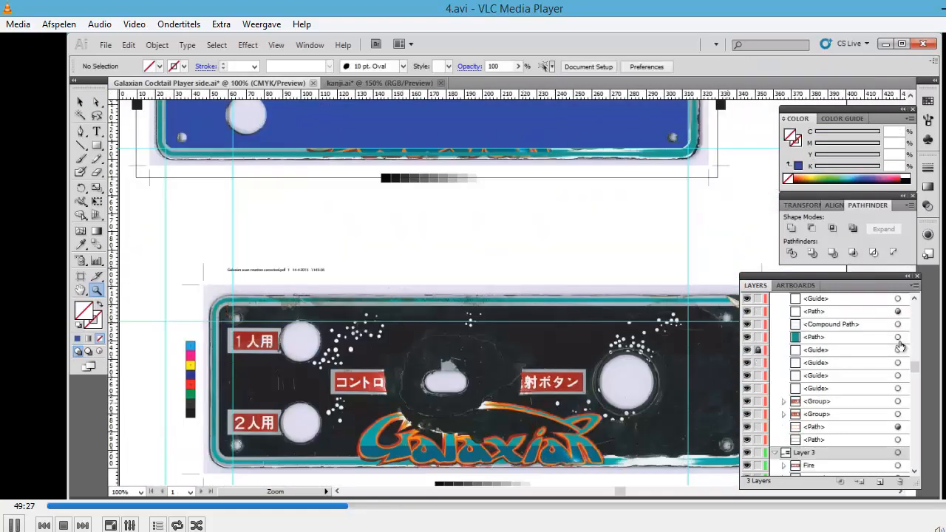
# Try deleting the zero-size black-stroked path listed above the compound path, and undo the deletion
pyautogui.click(897, 311)
pyautogui.scroll(5, 507, 312)
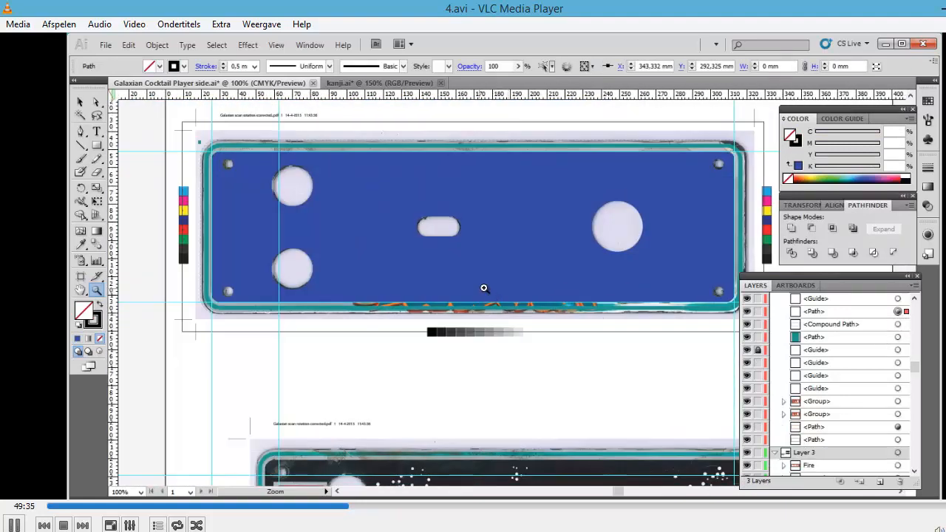
pyautogui.press('Delete')
pyautogui.hotkey('ctrl', 'z')
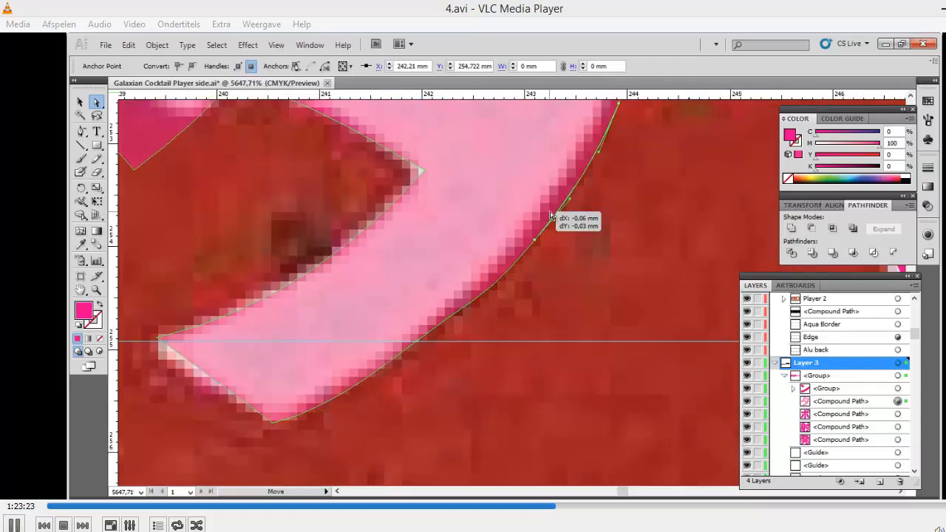
# Continue the recording at a faster speed and pause it at the empty project folder
pyautogui.press('space')
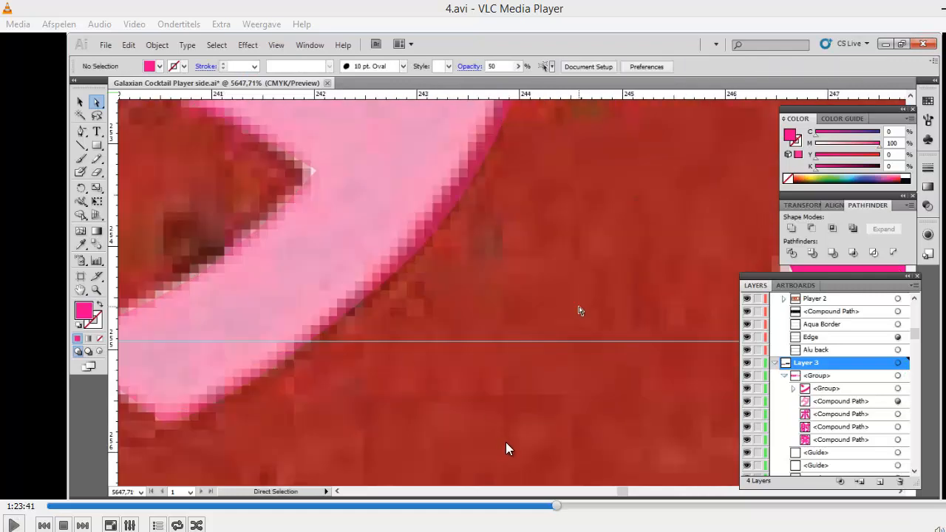
pyautogui.press('space')
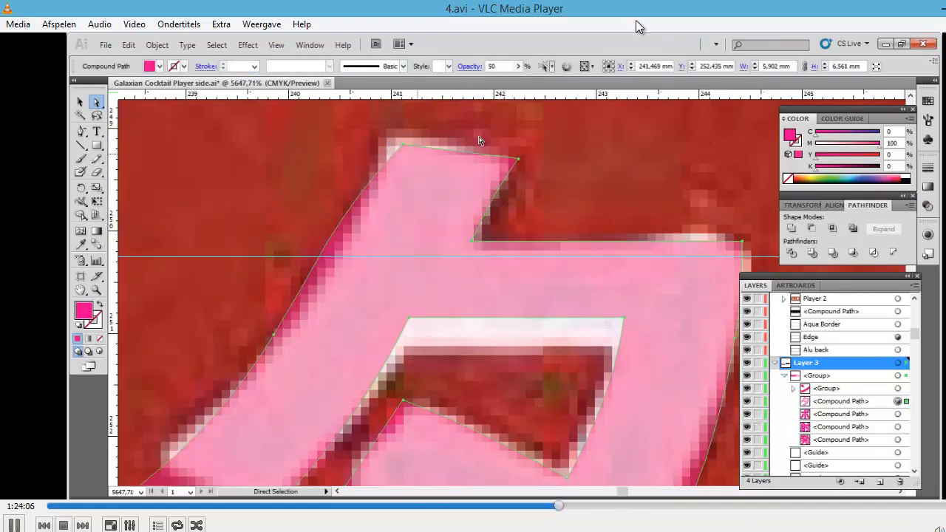
pyautogui.press('+')
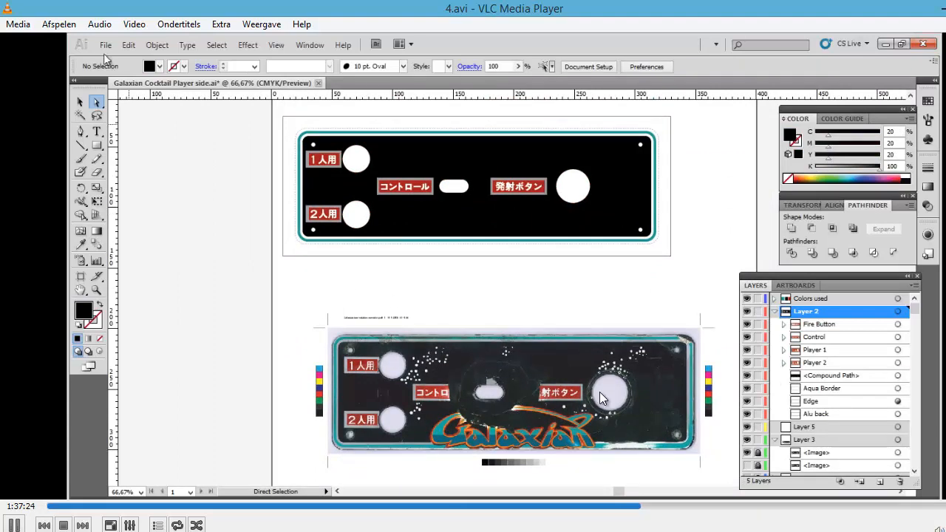
pyautogui.press('space')
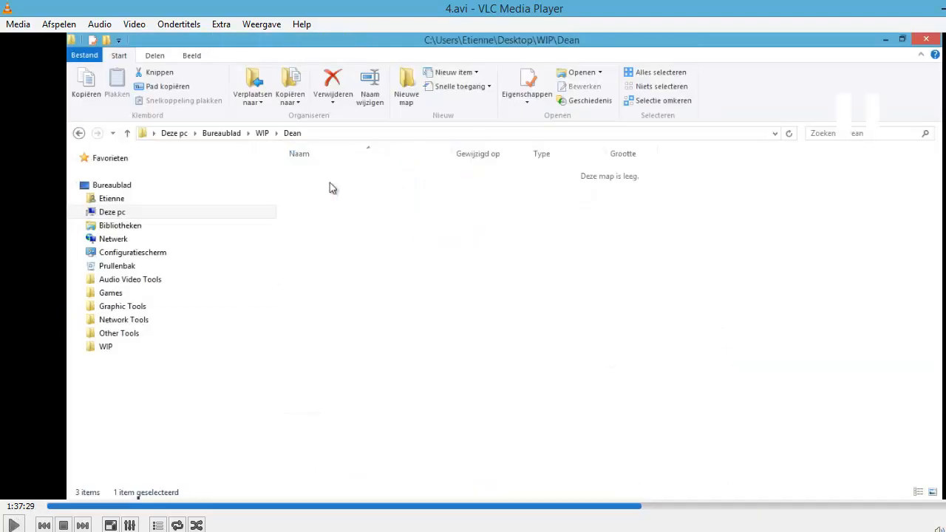